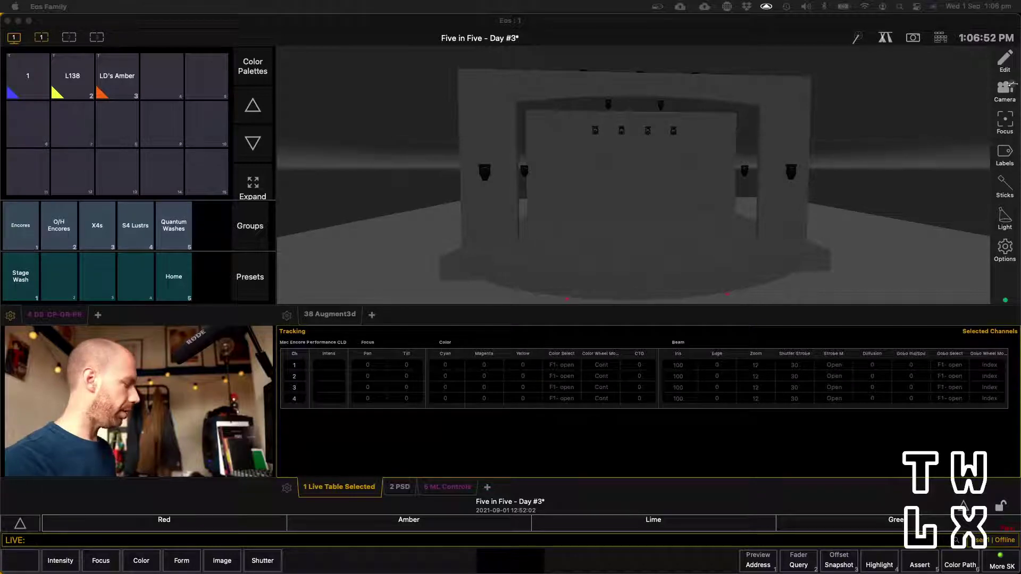
Step: Bring channels 21 thru 28 to full and release them with a zero-time Sneak
click(716, 447)
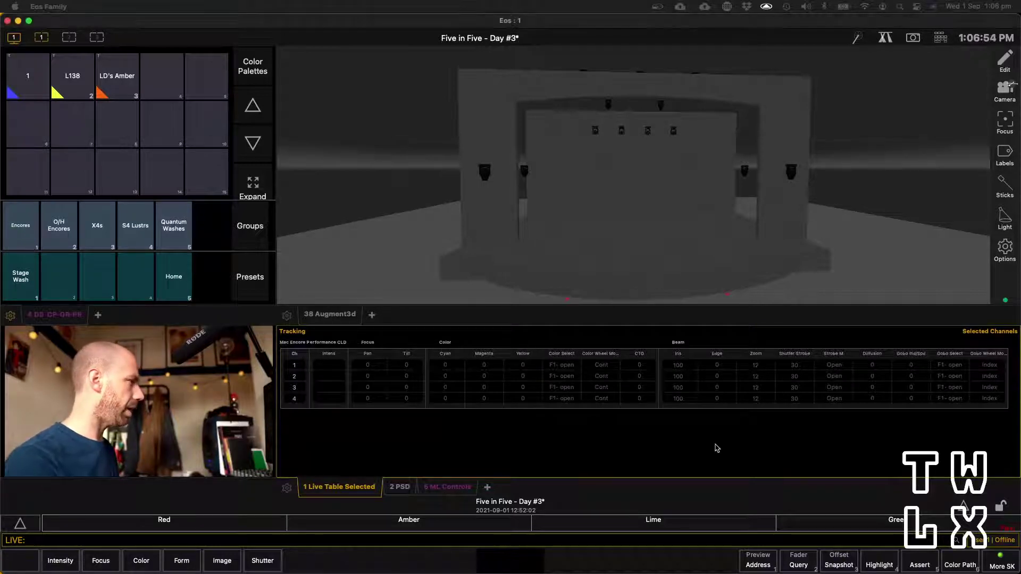
text(21t28af)
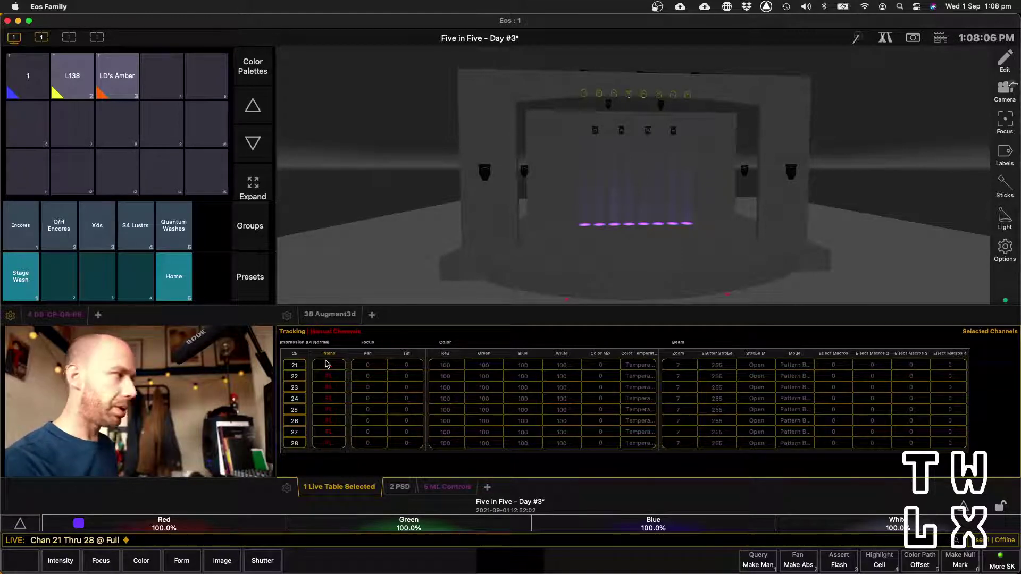
key(alt+n)
key(Return)
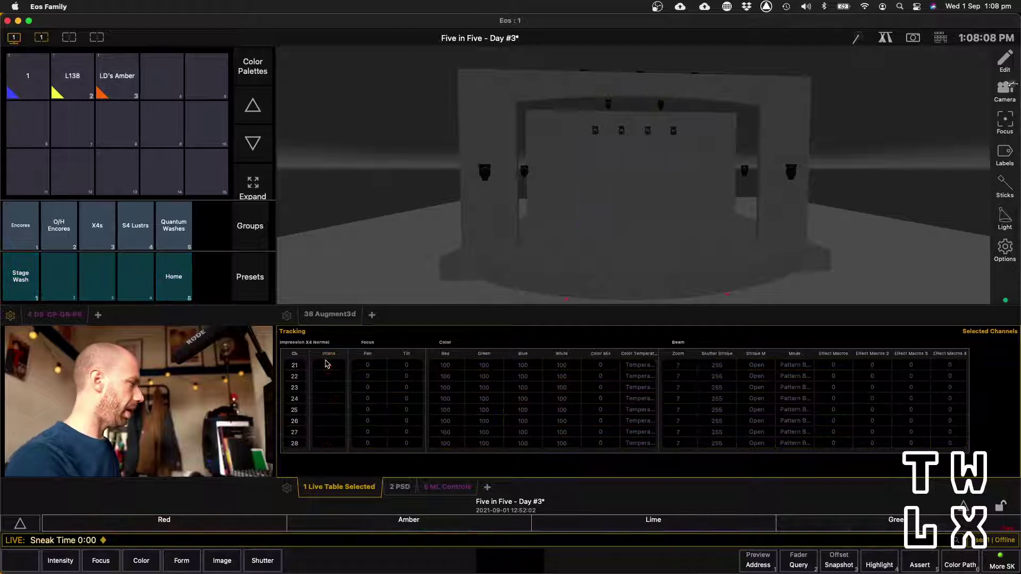
Step: Bring channels 9 thru 12 to full and apply the Stage Wash preset to them
key(9)
key(t)
key(1)
key(2)
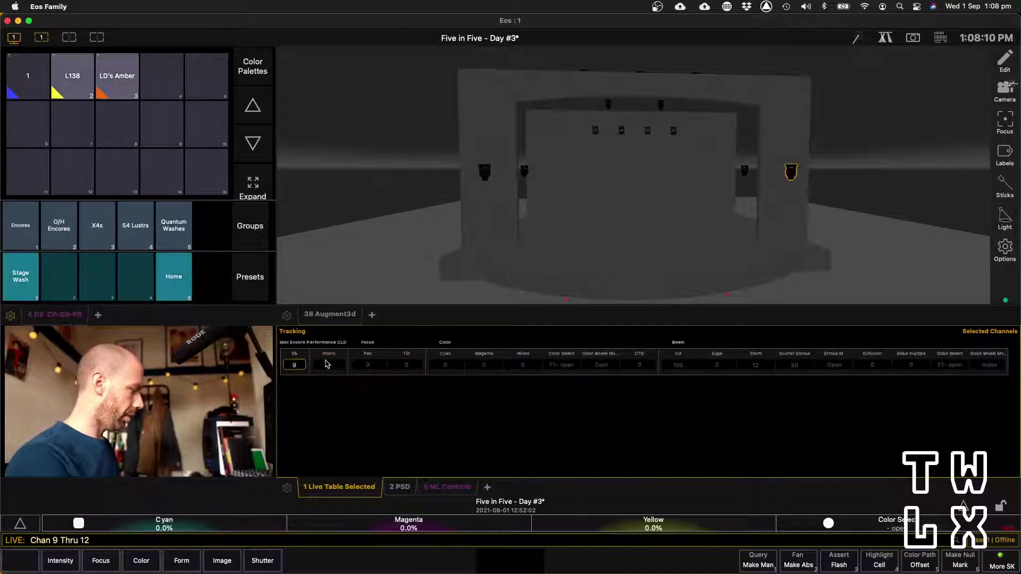
key(f)
key(Return)
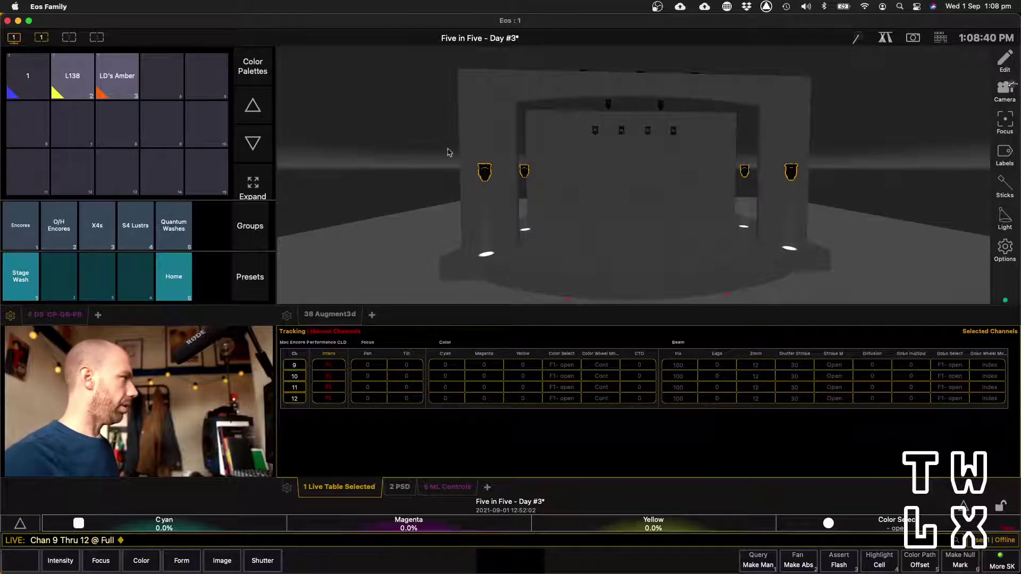
click(33, 273)
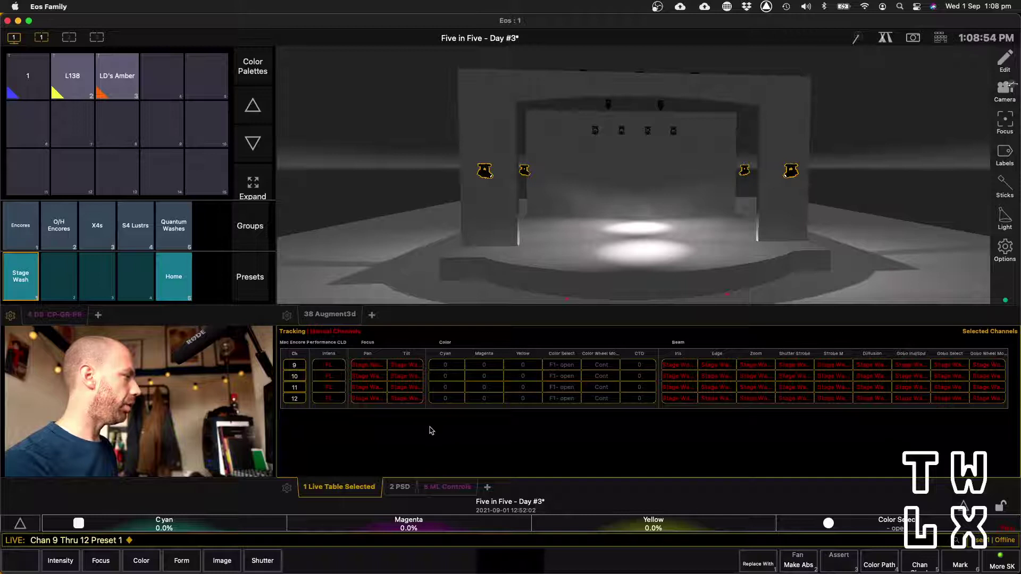
Step: Set the Home Preset in the system settings to Preset 1: Stage Wash and return to Live
click(963, 505)
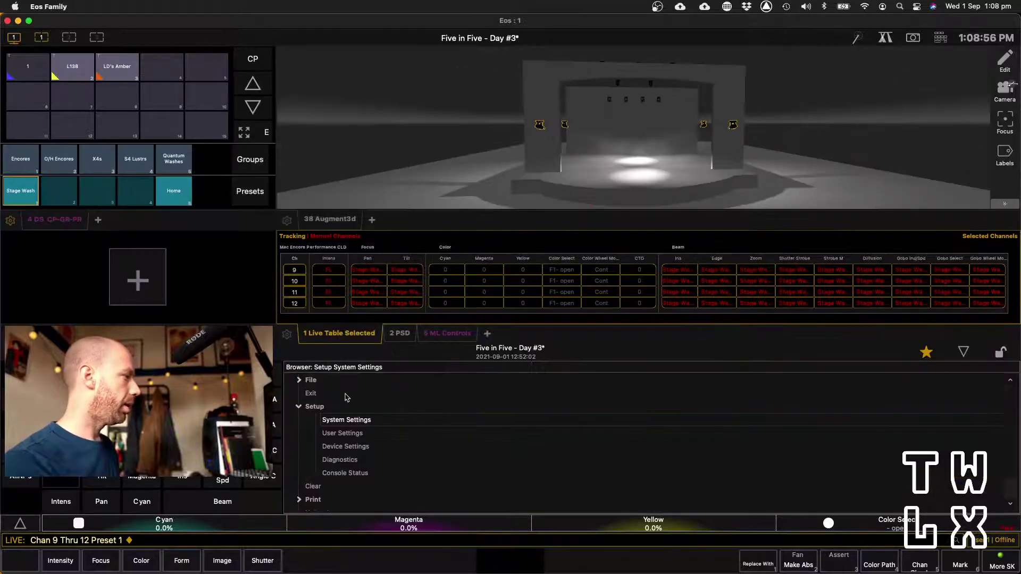
click(355, 420)
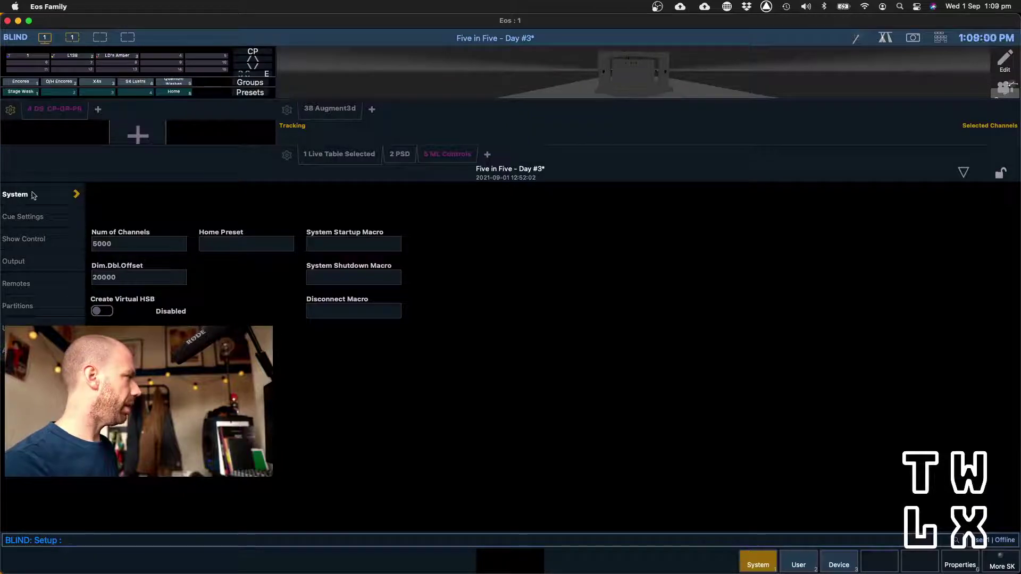
click(244, 245)
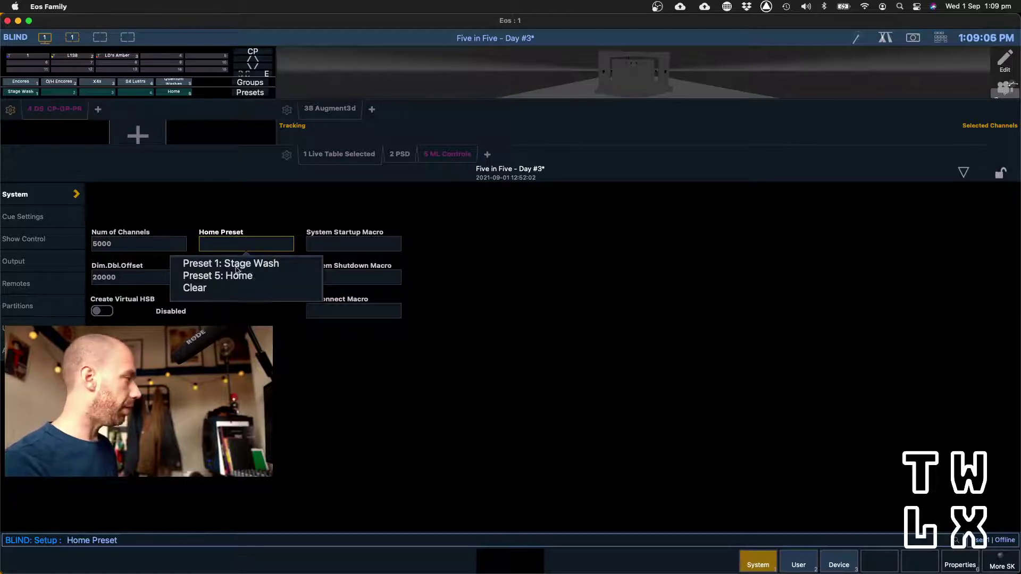
click(261, 265)
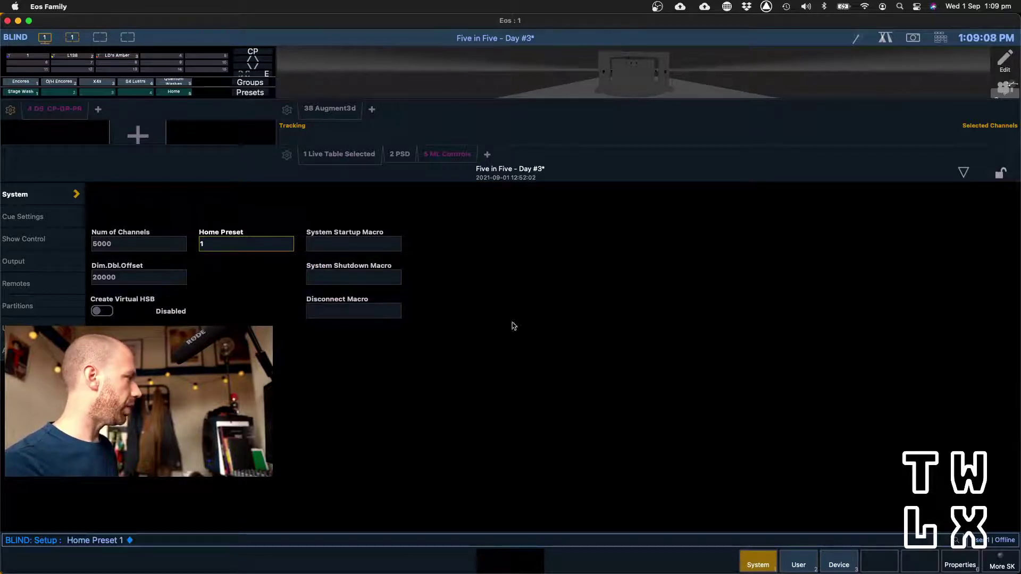
key(F1)
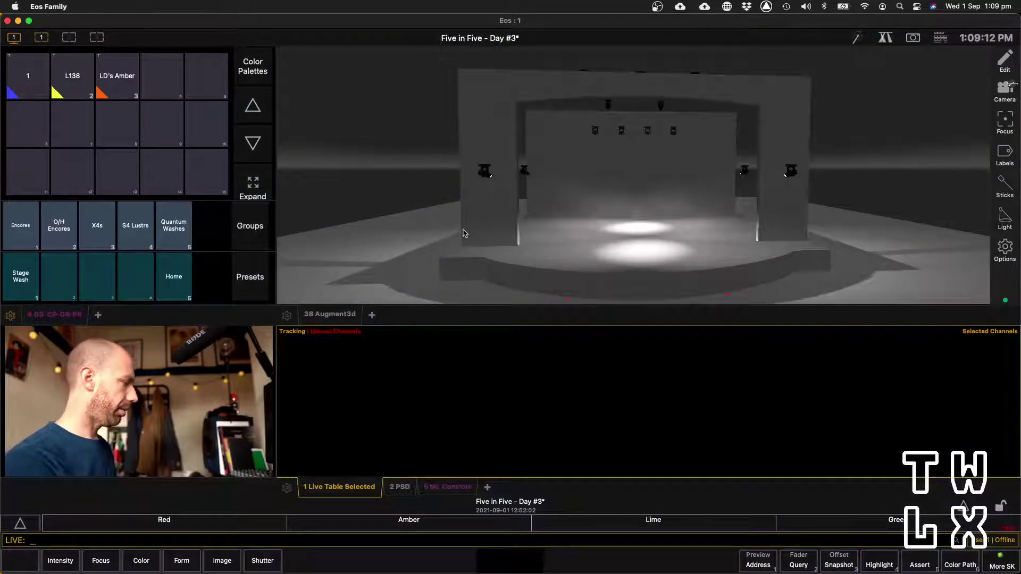
Step: Sneak out all manual values in zero time, bring channels 9 thru 12 to full and clear the command line
key(alt+n)
key(Return)
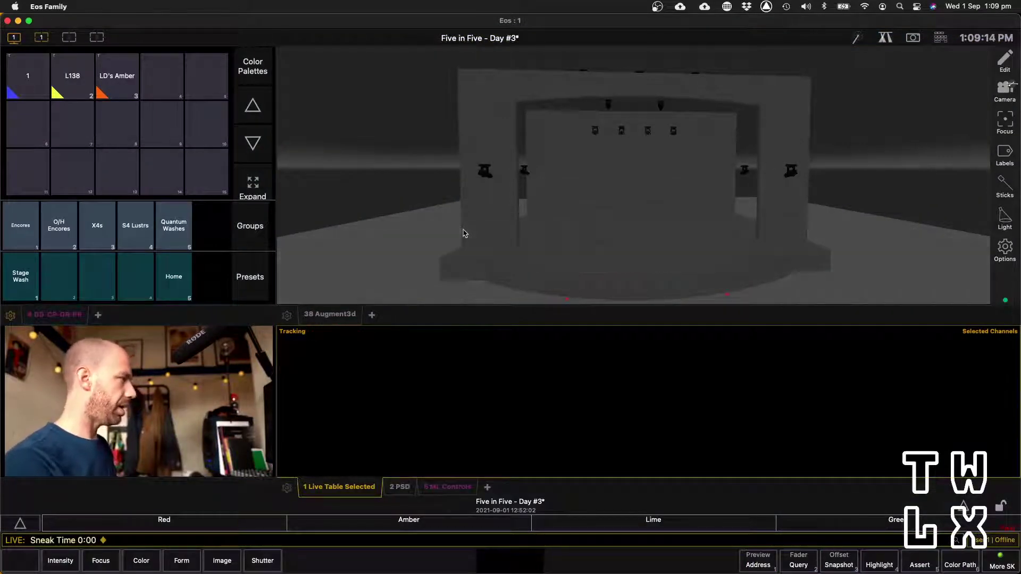
key(BackSpace)
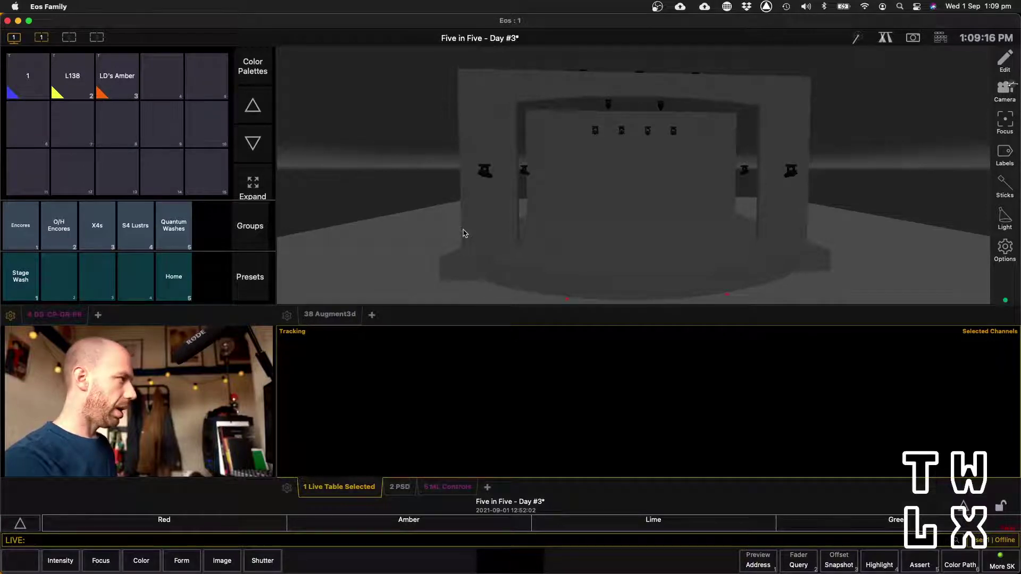
text(9t1)
text(2)
text(af)
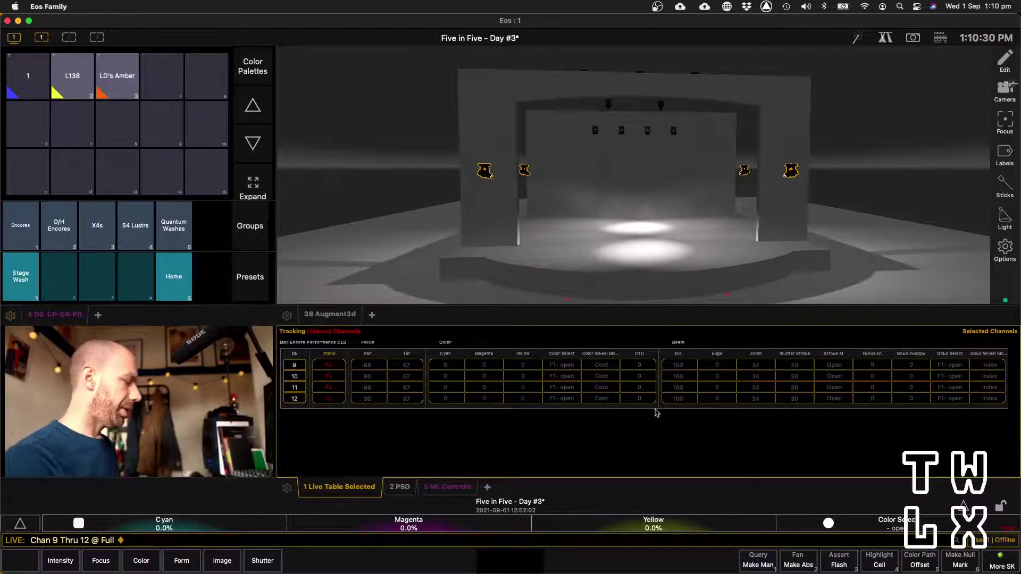
key(BackSpace)
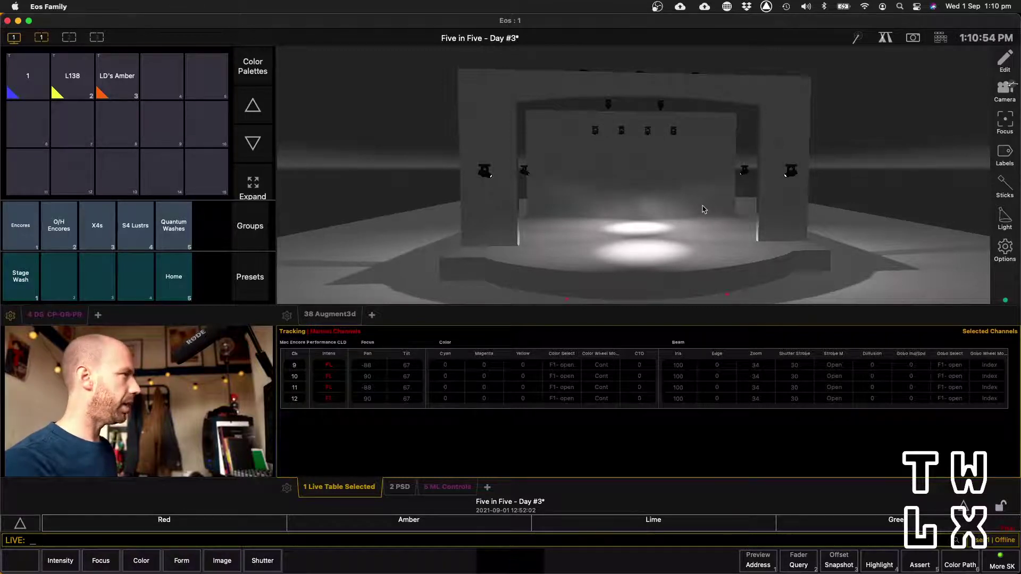
Step: Apply the Home preset (Preset 5) to channels 9 thru 12
text(9t)
key(Return)
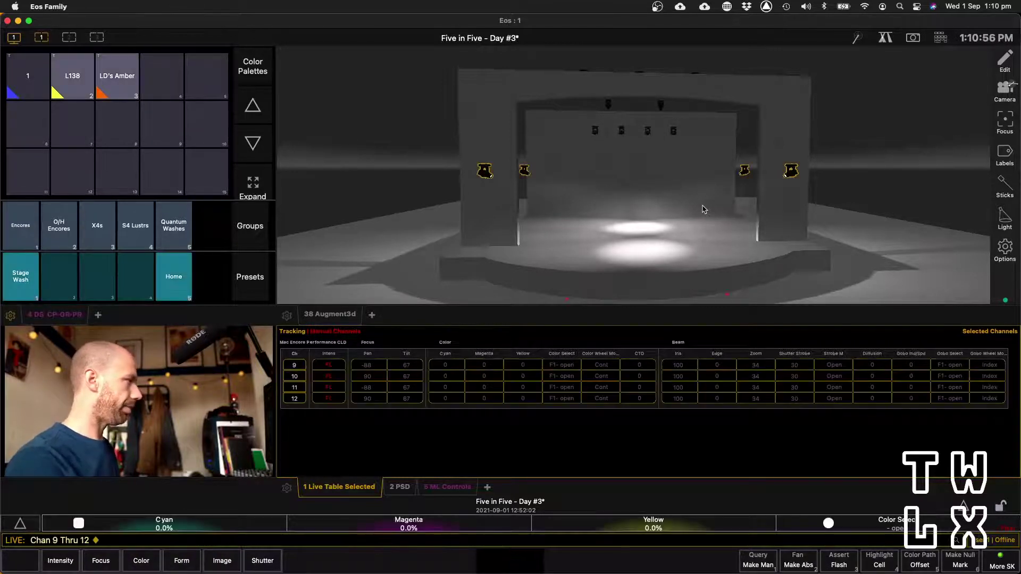
click(187, 272)
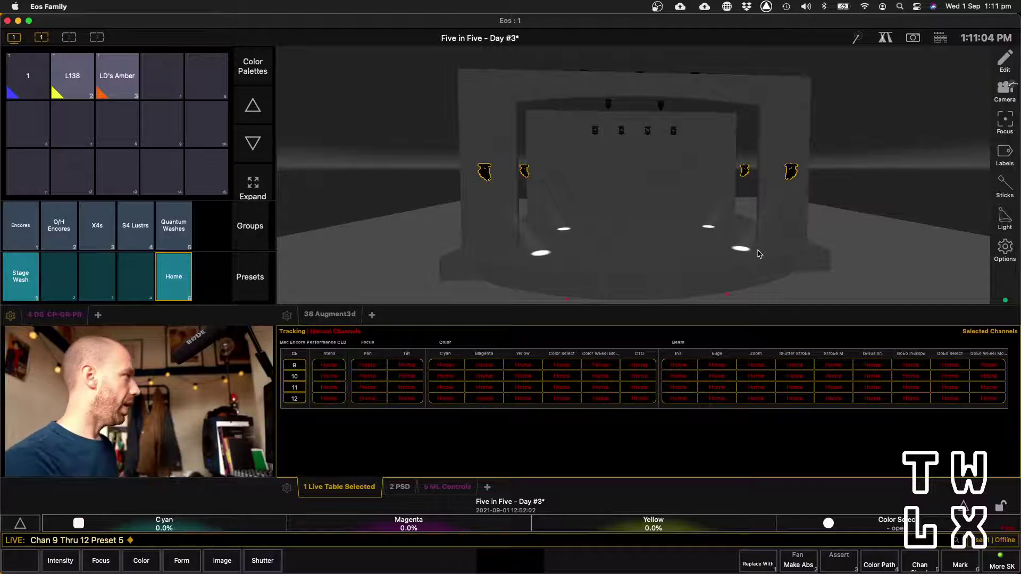
Step: Bring the Encores, X4s, O/H Encores and Quantum Washes groups to full and apply the Home preset to them
click(29, 226)
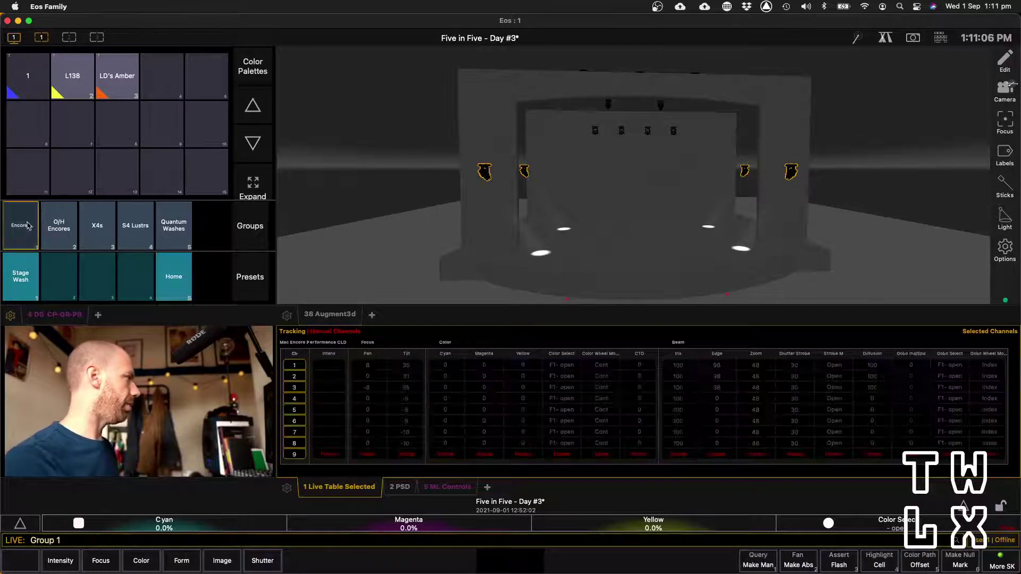
click(101, 224)
click(62, 225)
click(178, 222)
key(f)
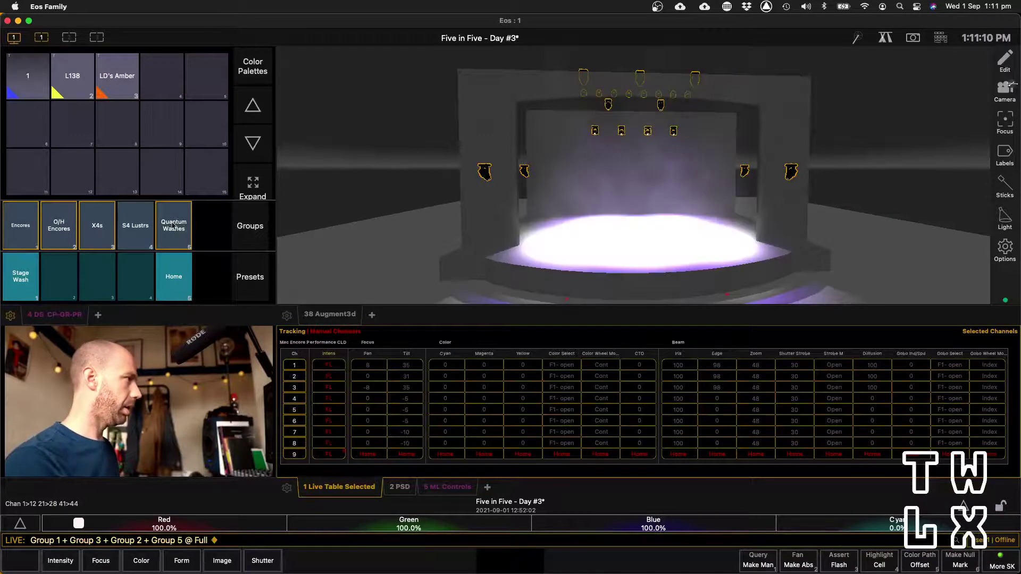
click(159, 277)
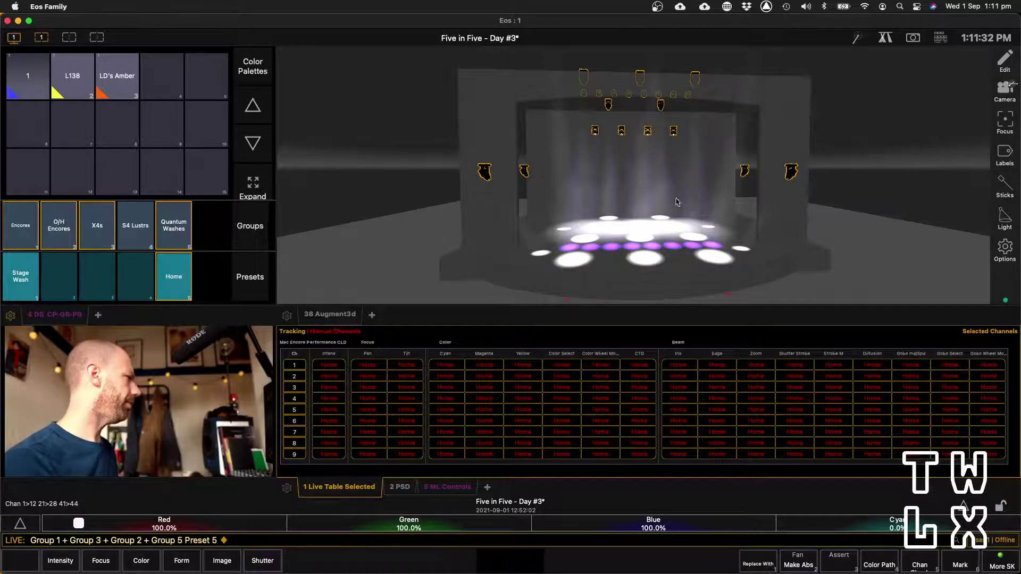
Step: Set the Home Preset in the system settings to Preset 5: Home and return to Live
click(963, 504)
click(391, 420)
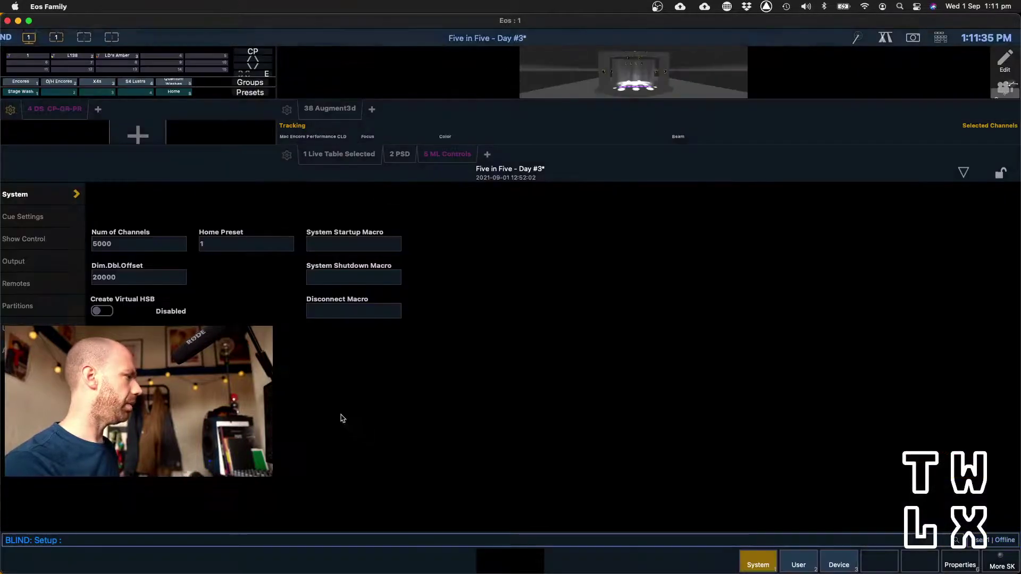
click(266, 240)
click(224, 275)
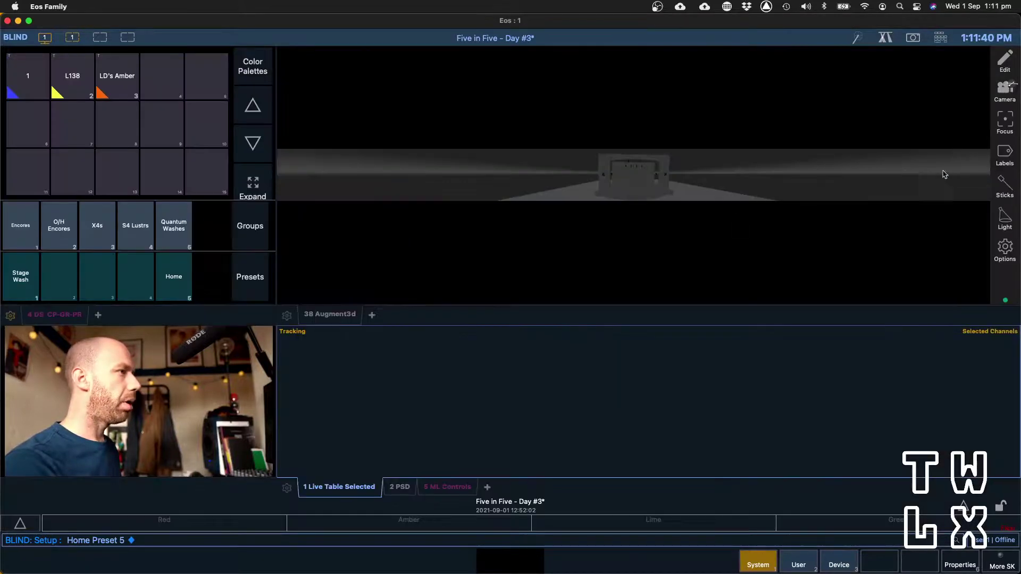
click(963, 171)
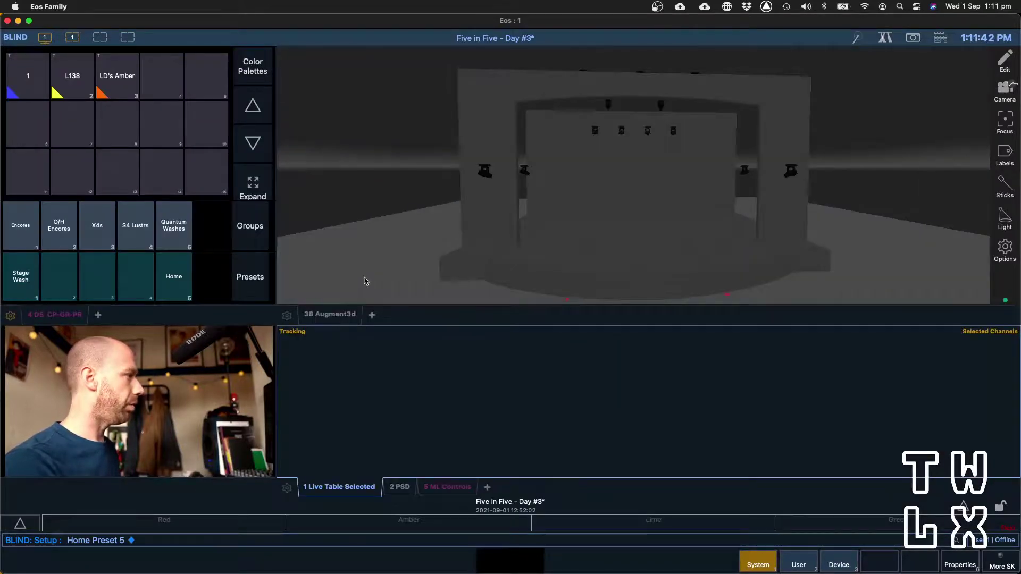
click(365, 281)
key(F1)
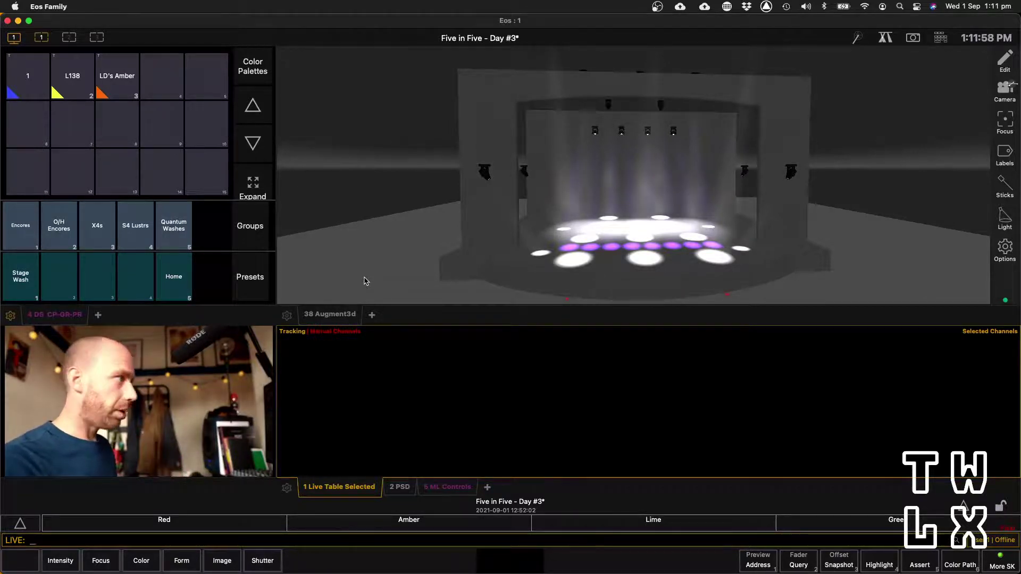
Step: Sneak out all manual values in zero time and bring channels 1 thru 3 to full
click(372, 244)
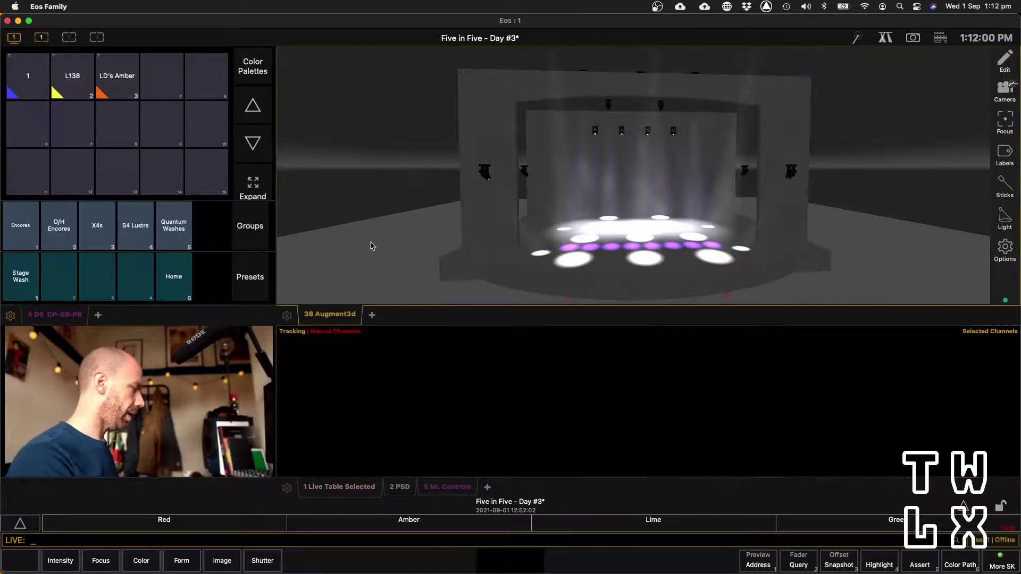
key(alt+n)
key(Return)
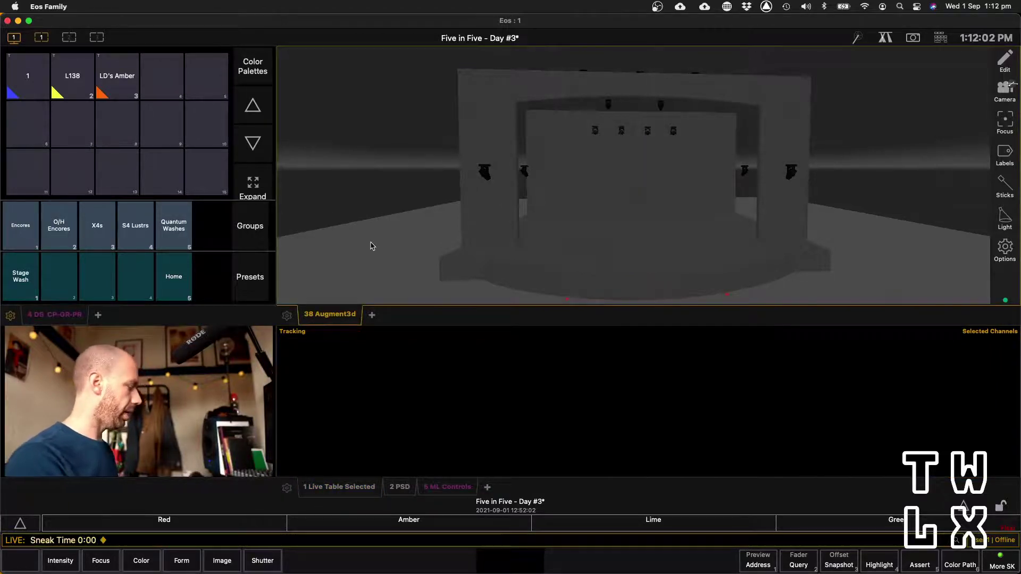
text(1t3f)
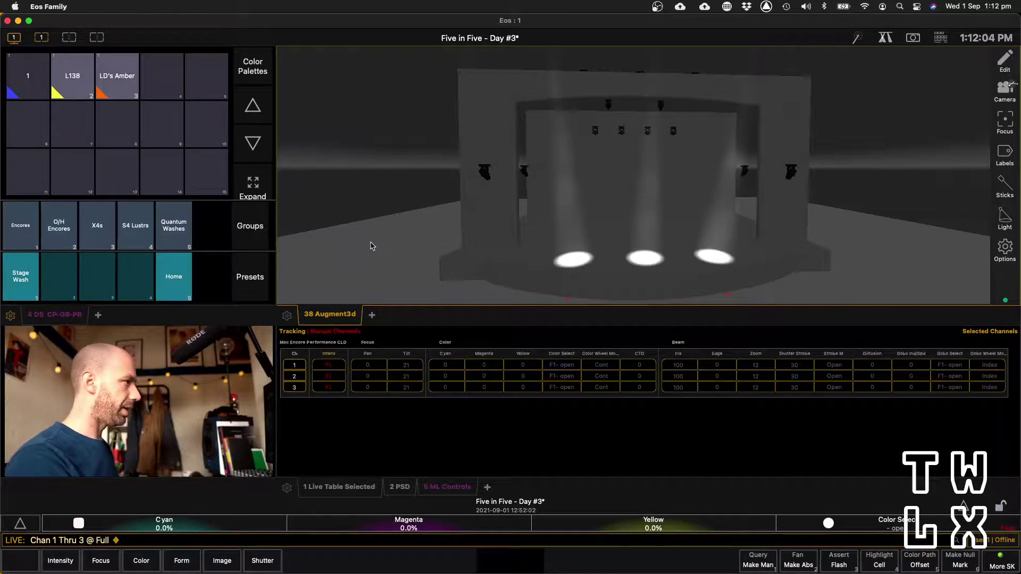